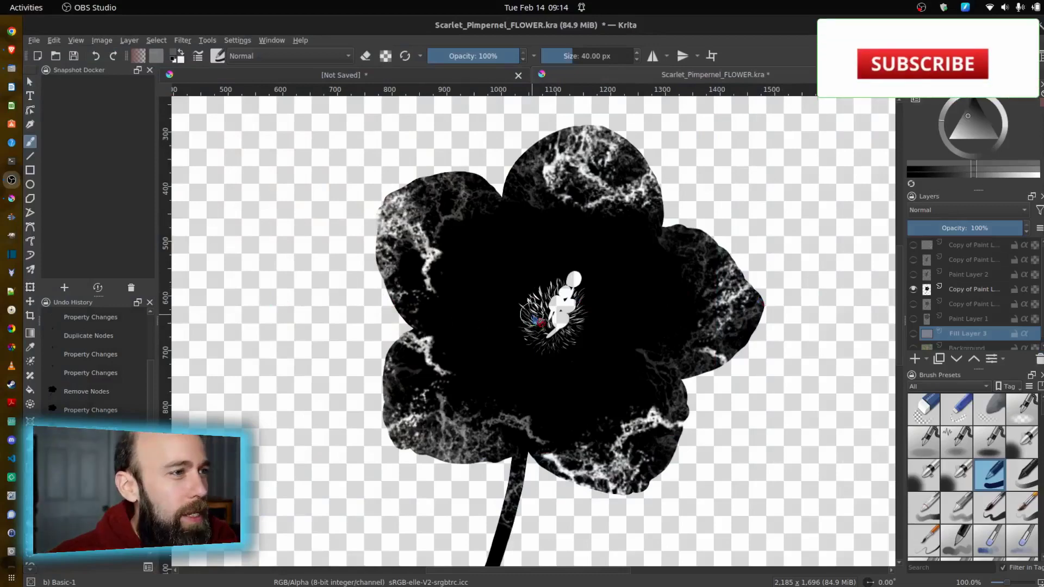
# Zoom the canvas to about 282.8% on the white flower-centre drawing
pyautogui.scroll(3, 553, 315)
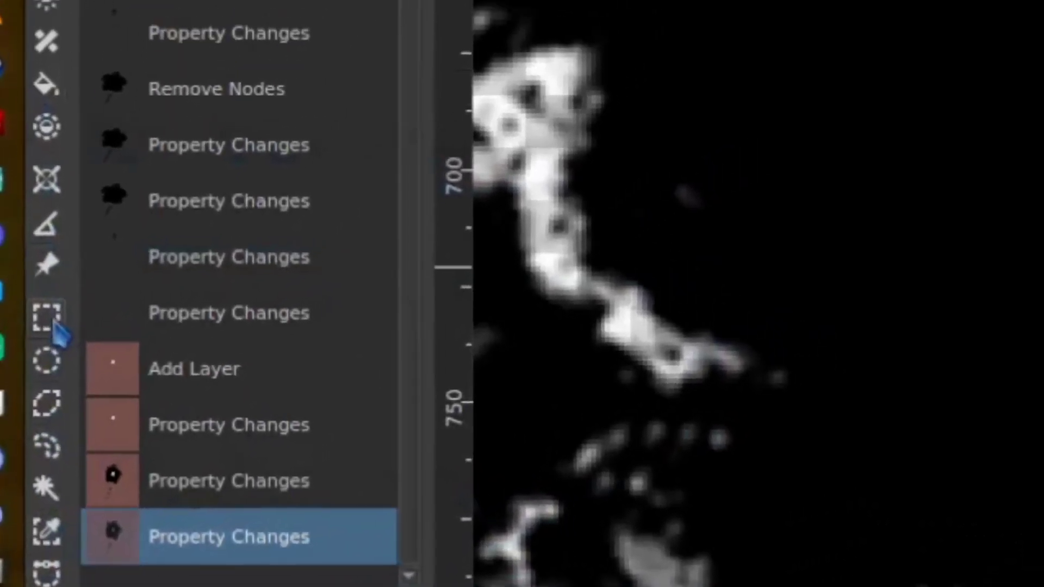
pyautogui.click(48, 318)
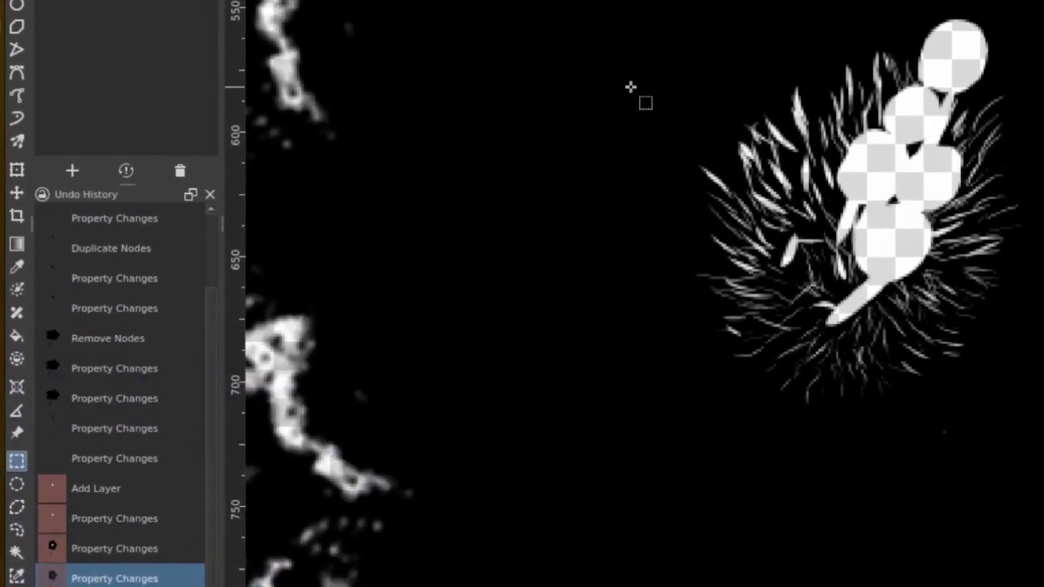
pyautogui.moveTo(630, 87); pyautogui.dragTo(940, 448)
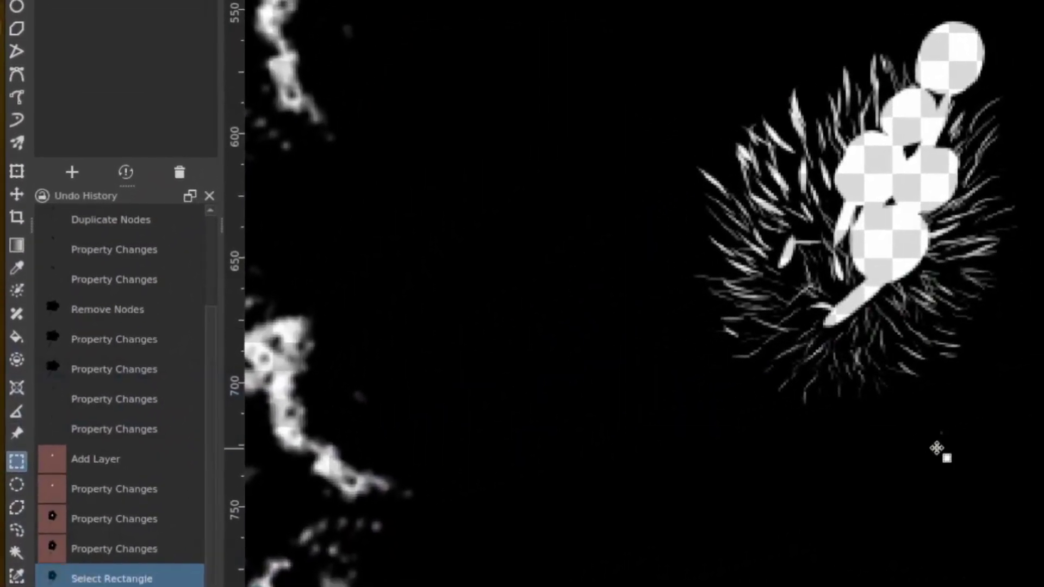
pyautogui.click(16, 510)
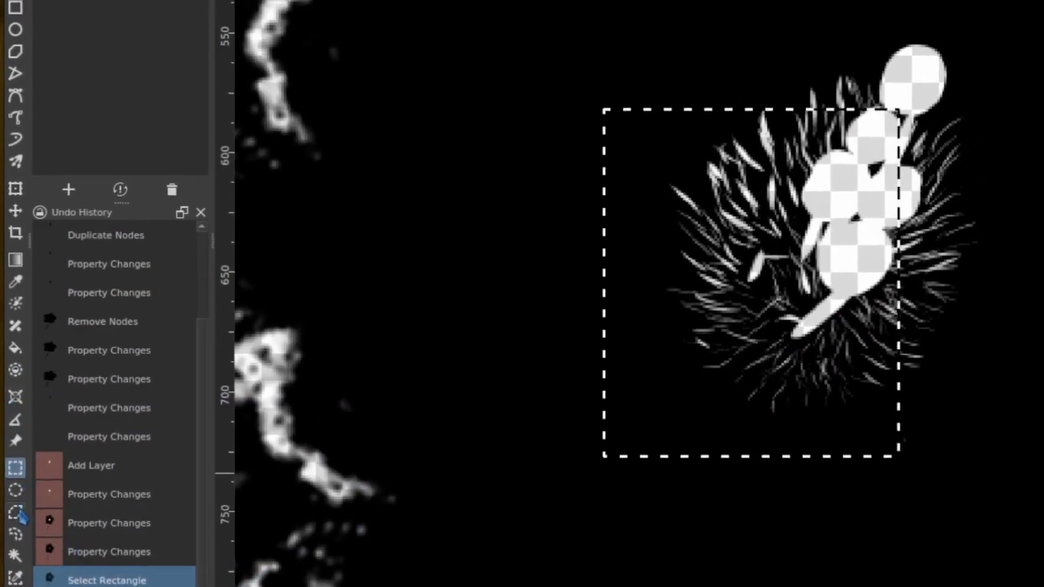
pyautogui.click(502, 316)
pyautogui.click(521, 133)
pyautogui.click(631, 48)
pyautogui.click(769, 150)
pyautogui.click(797, 335)
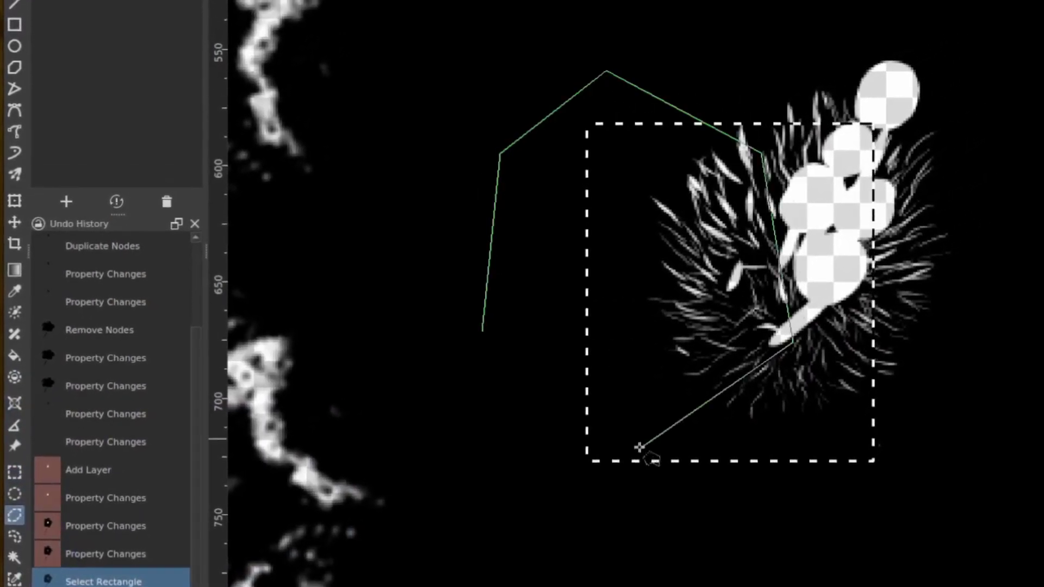
pyautogui.click(625, 440)
pyautogui.click(483, 330)
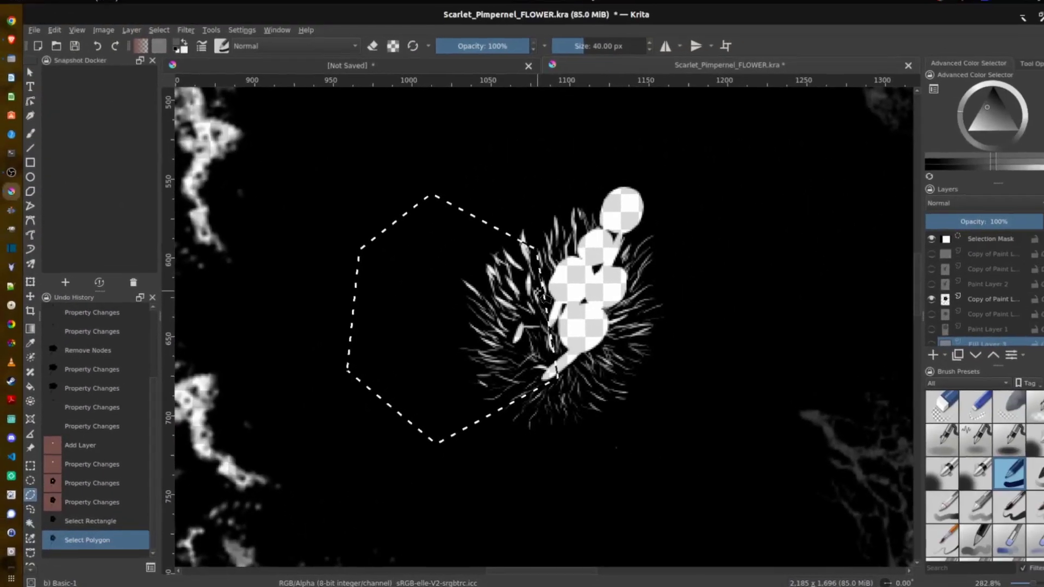
pyautogui.hotkey('ctrl', 'shift', 'a')
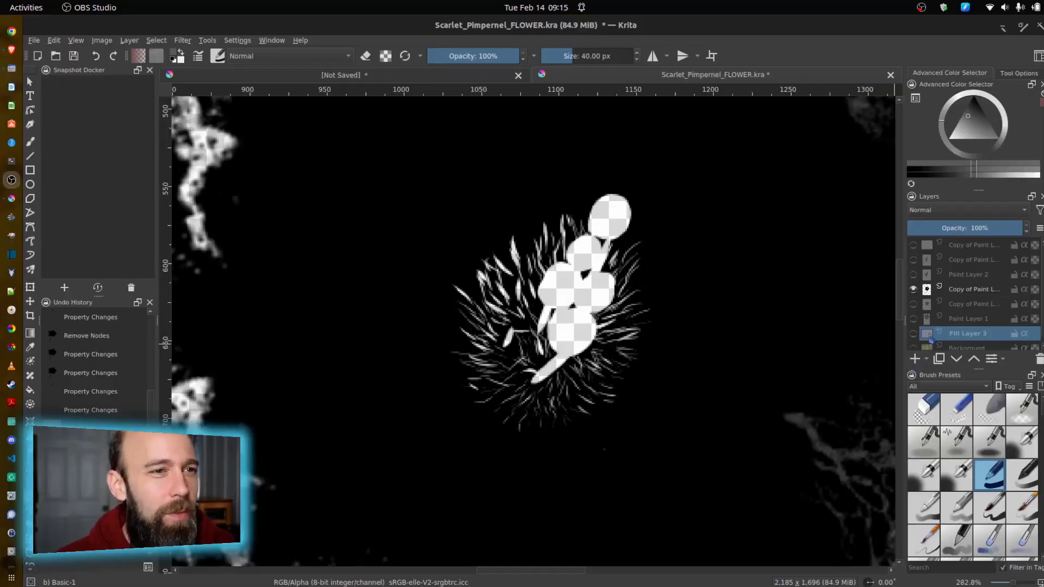
# Hide the lower copy layer and show the top copy layer and brown Fill Layer 3
pyautogui.click(915, 291)
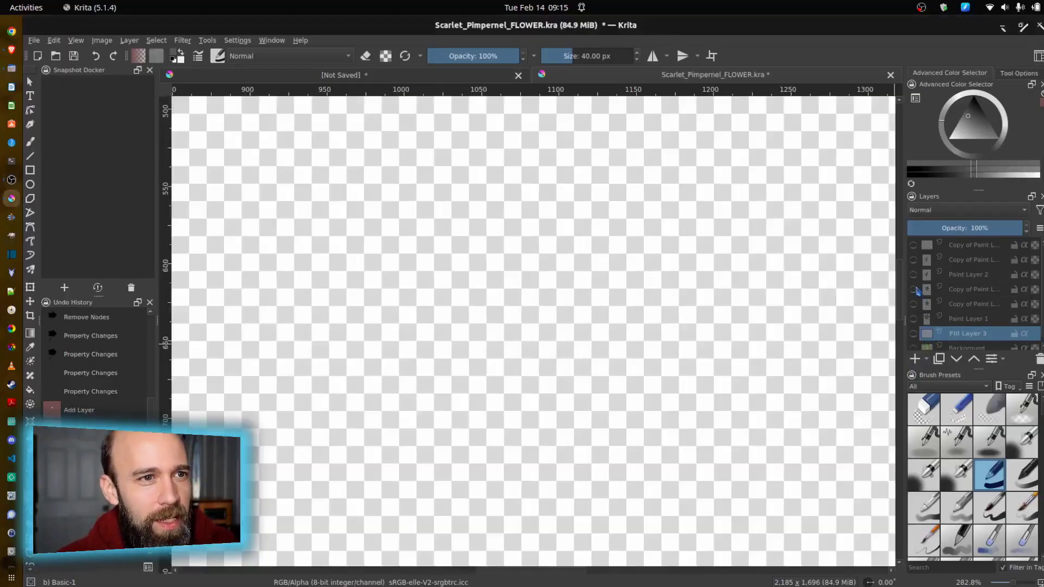
pyautogui.click(913, 245)
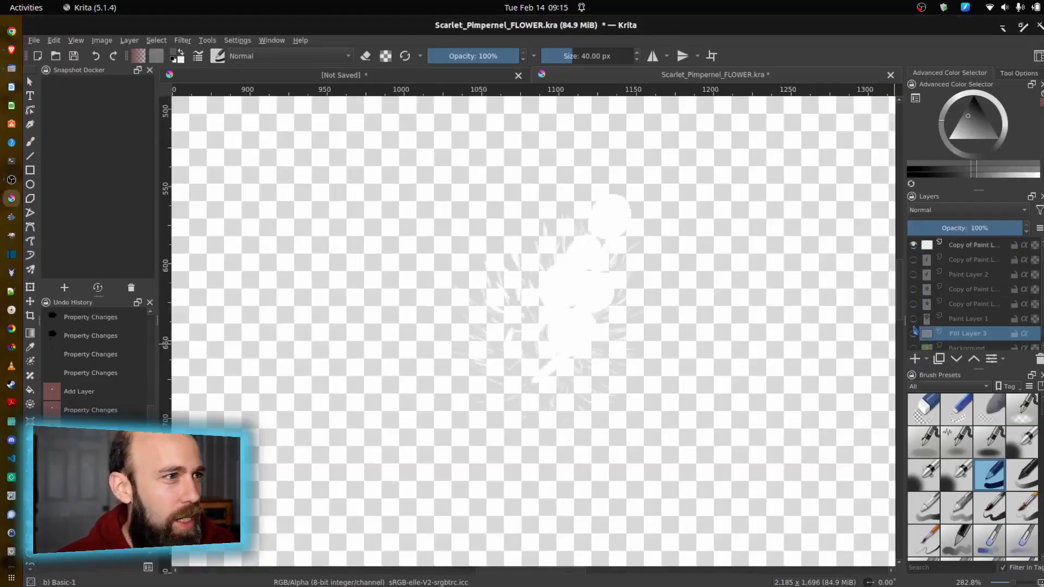
pyautogui.click(914, 333)
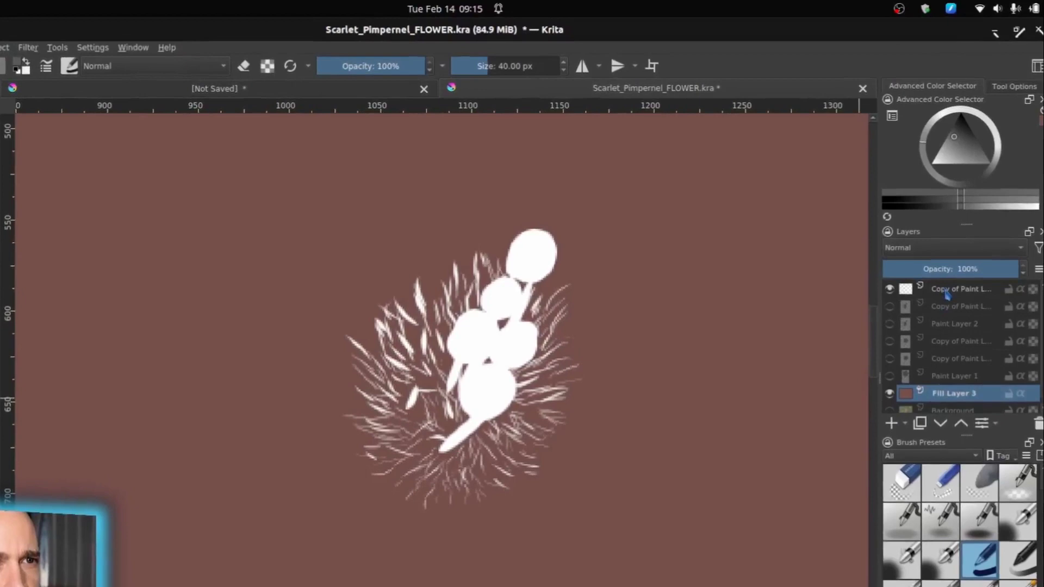
# Convert the white-stroke copy layer into a selection mask
pyautogui.rightClick(947, 295)
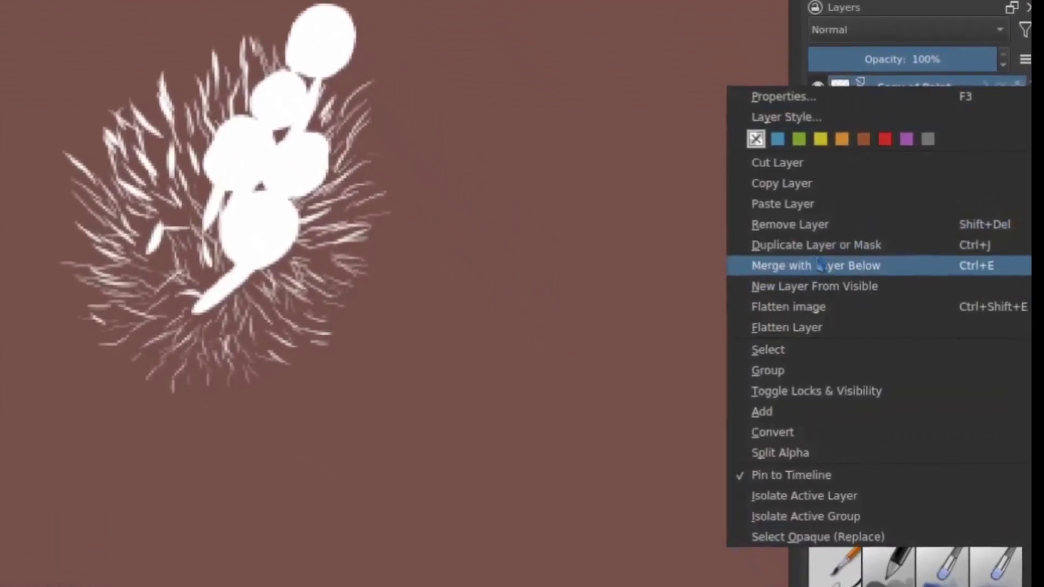
pyautogui.moveTo(837, 442)
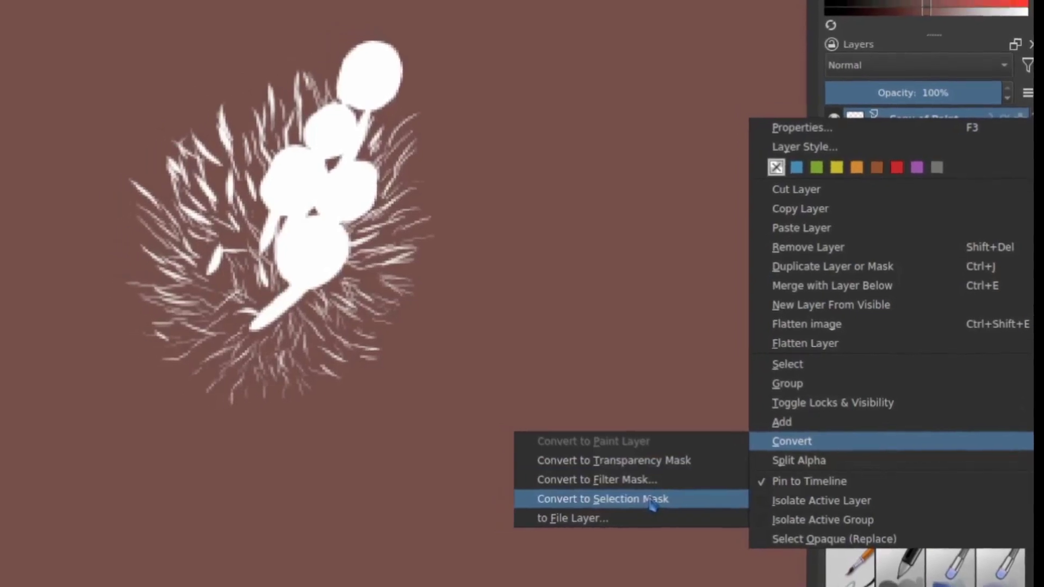
pyautogui.click(652, 503)
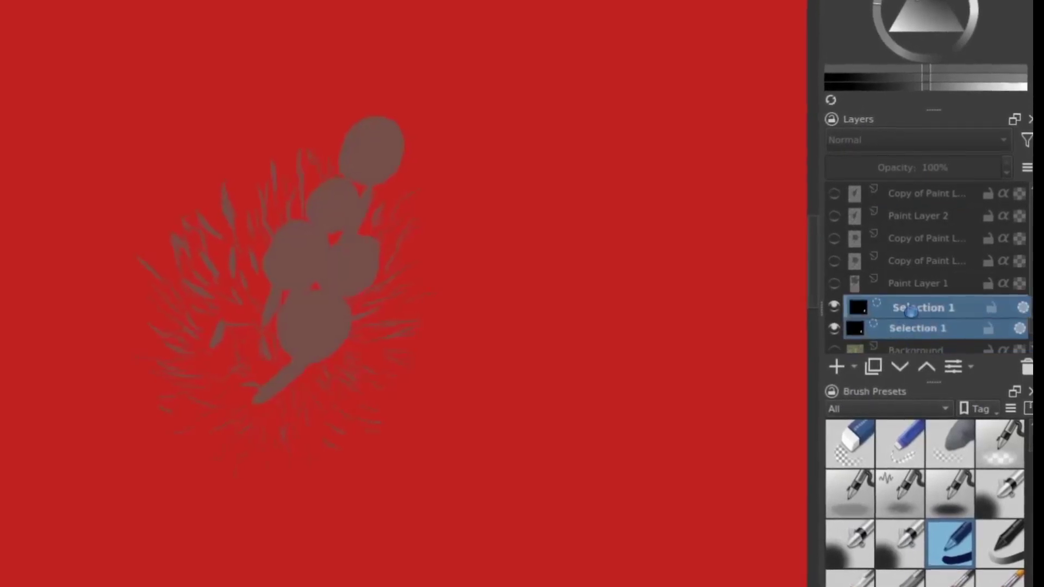
# Attach Selection 1 as a mask of Fill Layer 3 and make Fill Layer 3 active
pyautogui.moveTo(912, 311); pyautogui.dragTo(918, 318)
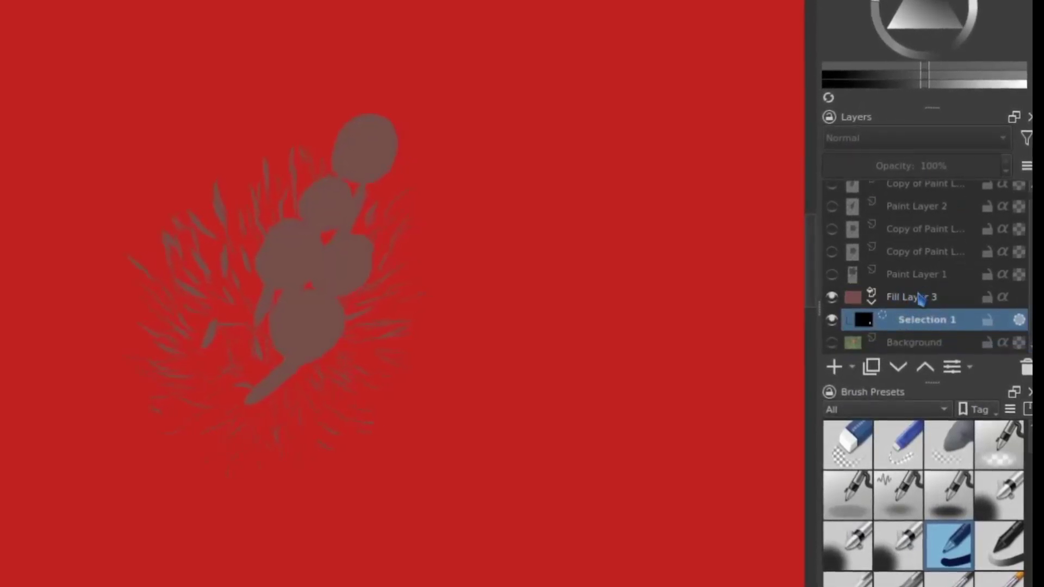
pyautogui.click(921, 298)
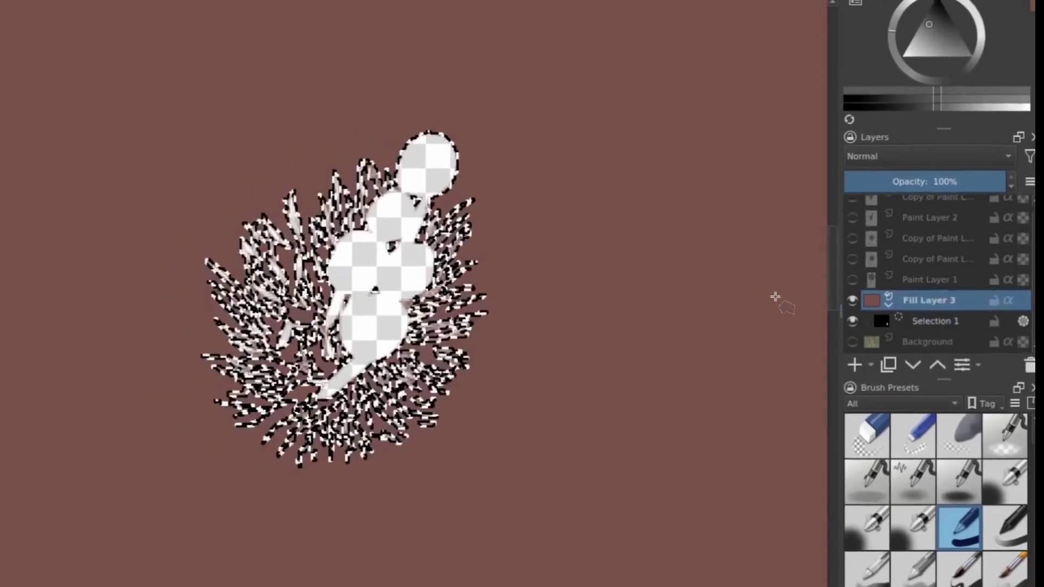
pyautogui.hotkey('ctrl', 'shift', 's')
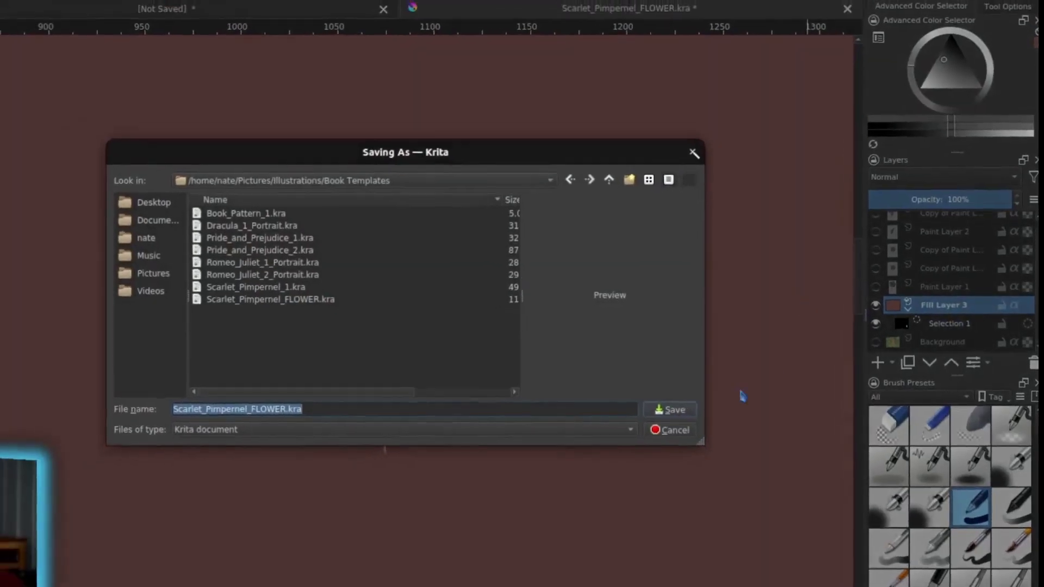
pyautogui.press('Escape')
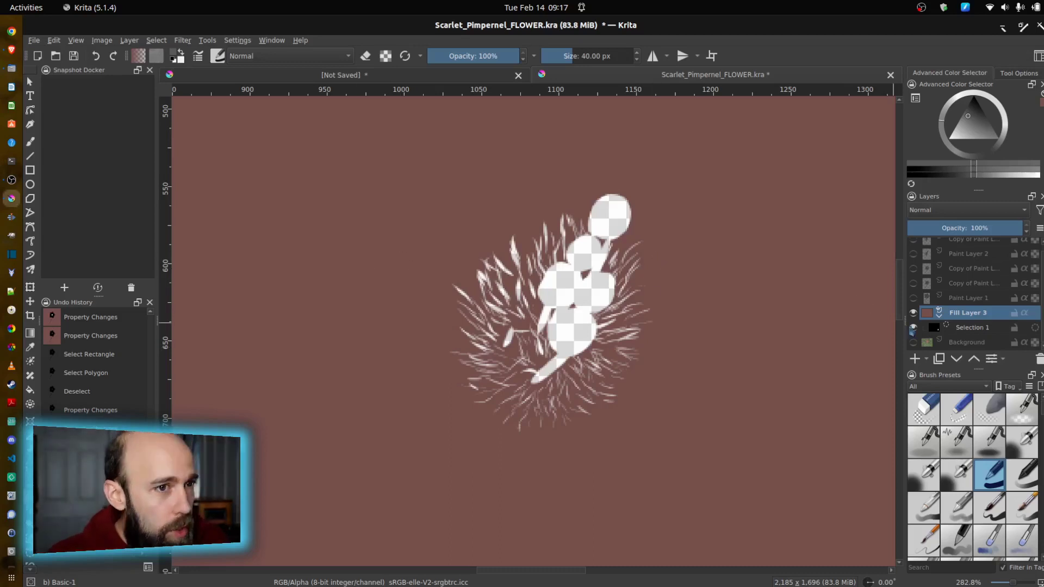
# Add Paint Layer 4 and paint five thick red strokes across and around the flower centre
pyautogui.click(919, 359)
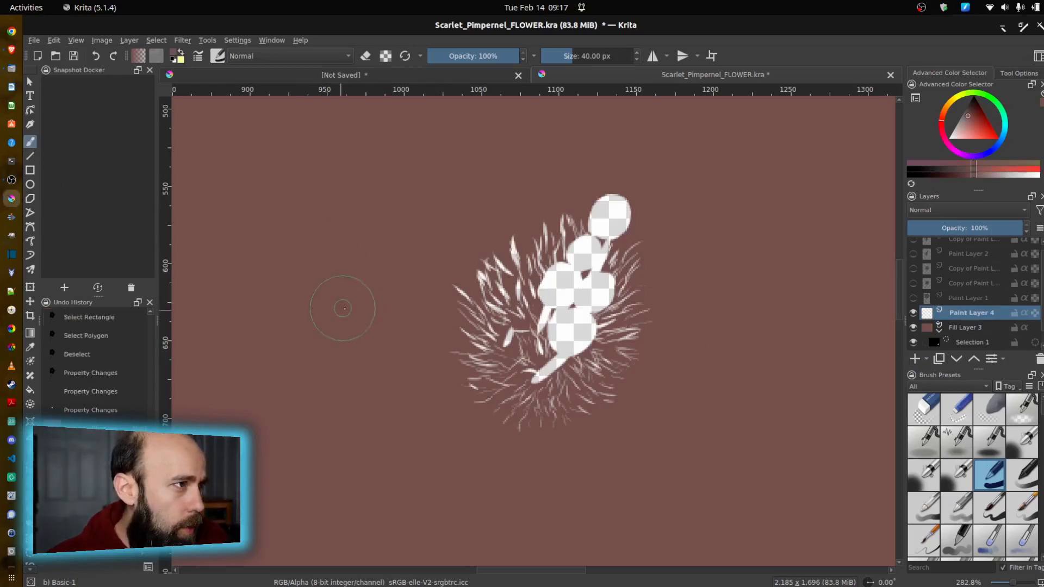
pyautogui.click(994, 130)
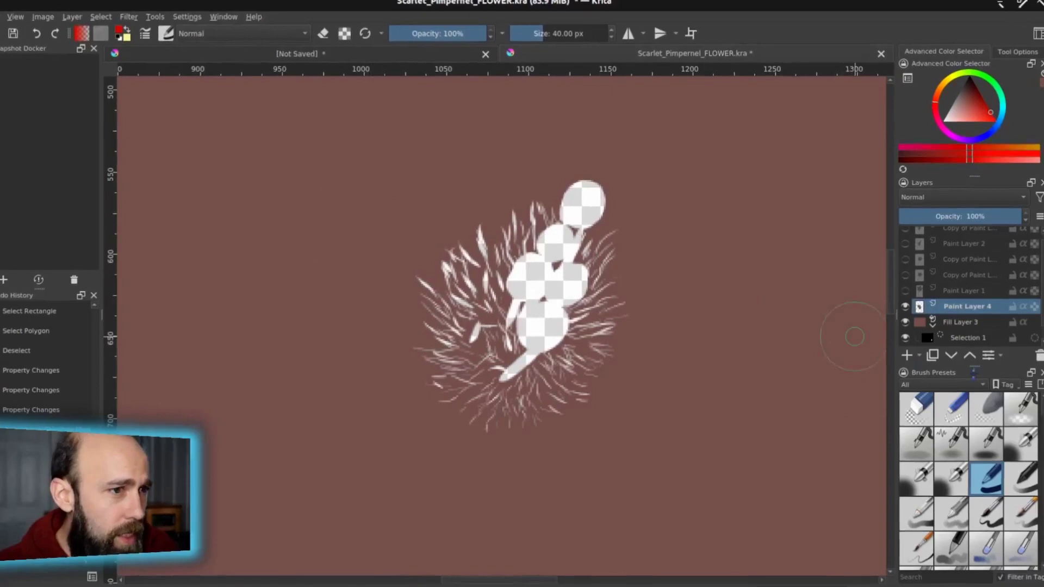
pyautogui.moveTo(382, 164)
pyautogui.mouseDown()
pyautogui.moveTo(358, 300)
pyautogui.moveTo(423, 450)
pyautogui.mouseUp()
pyautogui.moveTo(354, 261)
pyautogui.mouseDown()
pyautogui.moveTo(400, 247)
pyautogui.moveTo(623, 306)
pyautogui.moveTo(772, 257)
pyautogui.mouseUp()
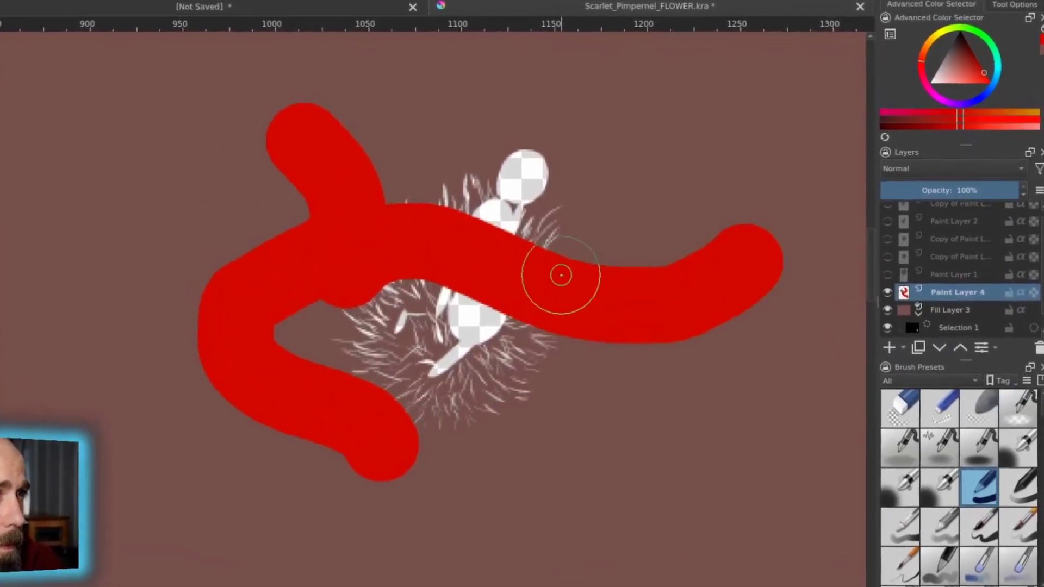
pyautogui.moveTo(561, 275); pyautogui.dragTo(636, 145)
pyautogui.moveTo(411, 264)
pyautogui.mouseDown()
pyautogui.moveTo(571, 470)
pyautogui.moveTo(655, 552)
pyautogui.mouseUp()
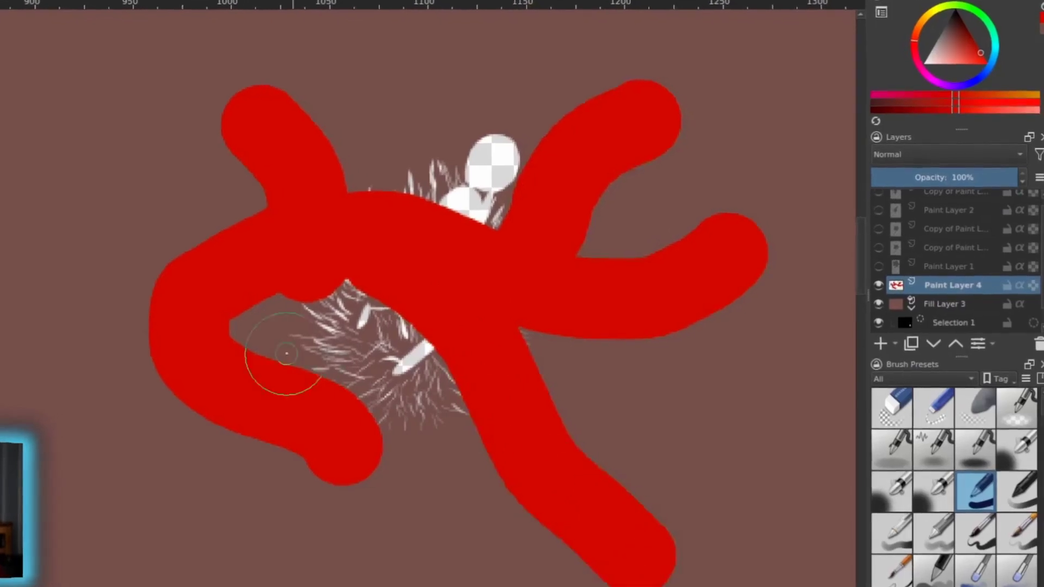
pyautogui.moveTo(198, 293)
pyautogui.mouseDown()
pyautogui.moveTo(84, 216)
pyautogui.moveTo(74, 299)
pyautogui.mouseUp()
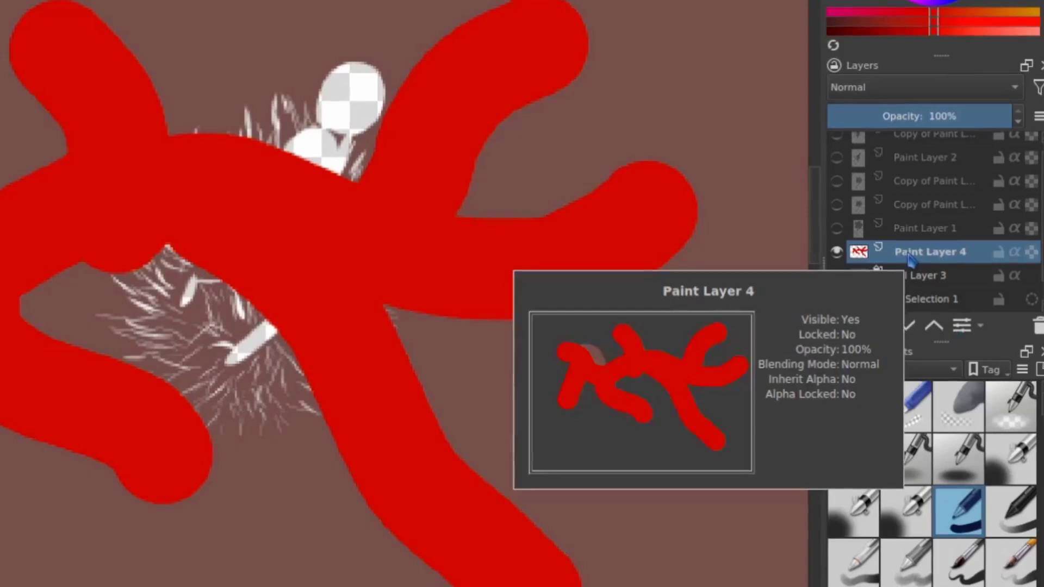
# Convert Paint Layer 4 into a selection mask named Selection 1 and make it active
pyautogui.rightClick(909, 261)
pyautogui.moveTo(791, 137)
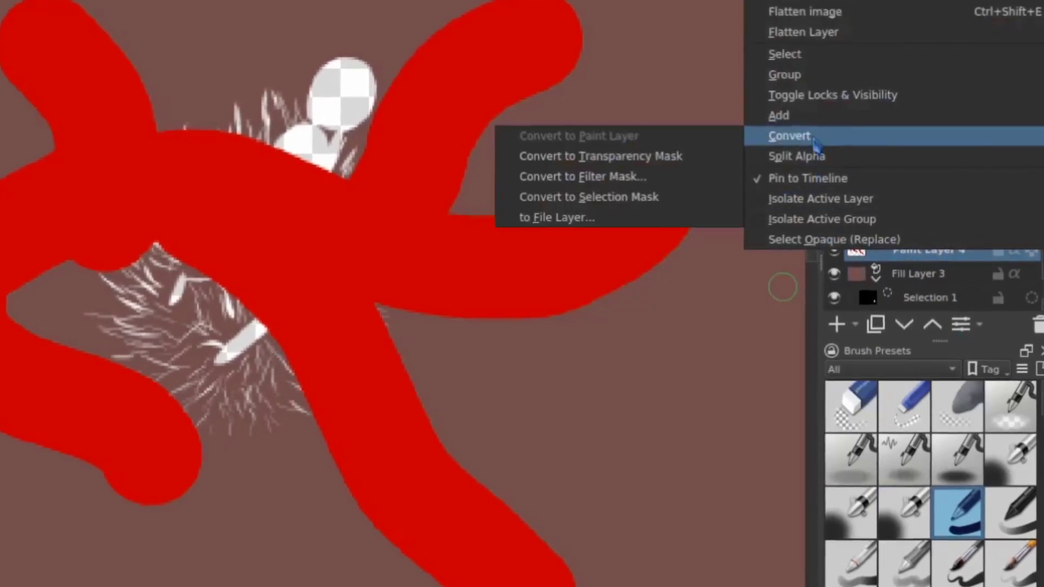
pyautogui.click(609, 197)
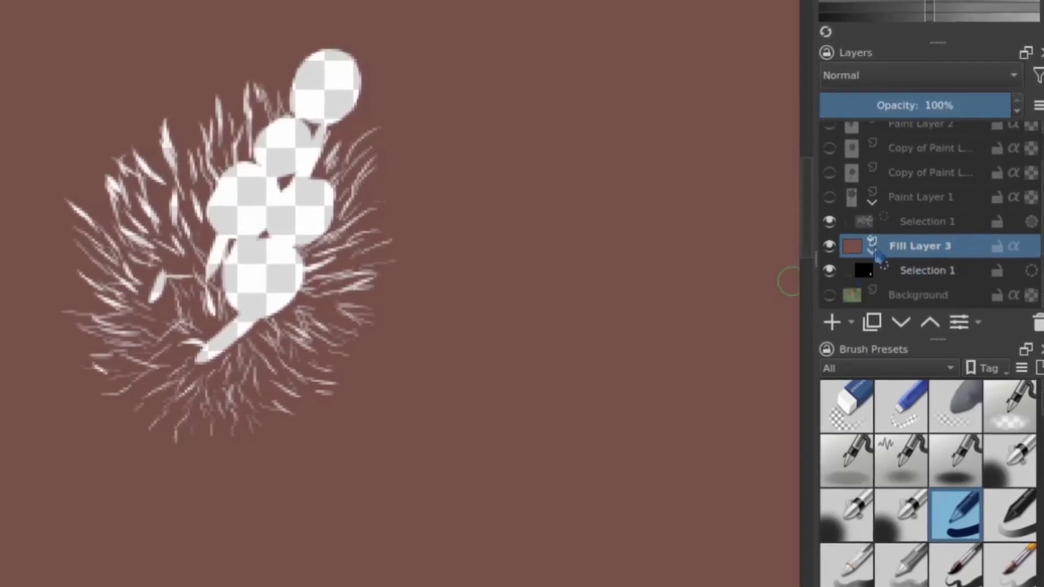
pyautogui.click(922, 228)
pyautogui.moveTo(874, 223)
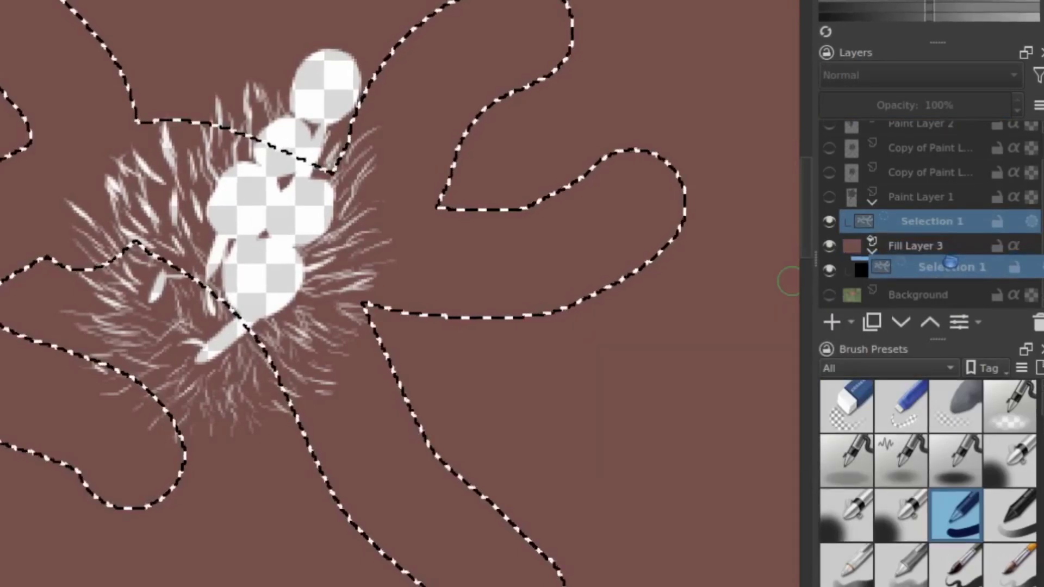
# Attach the new mask to Fill Layer 3 and delete the brown fill inside the red-stroke shapes
pyautogui.moveTo(945, 258); pyautogui.dragTo(946, 259)
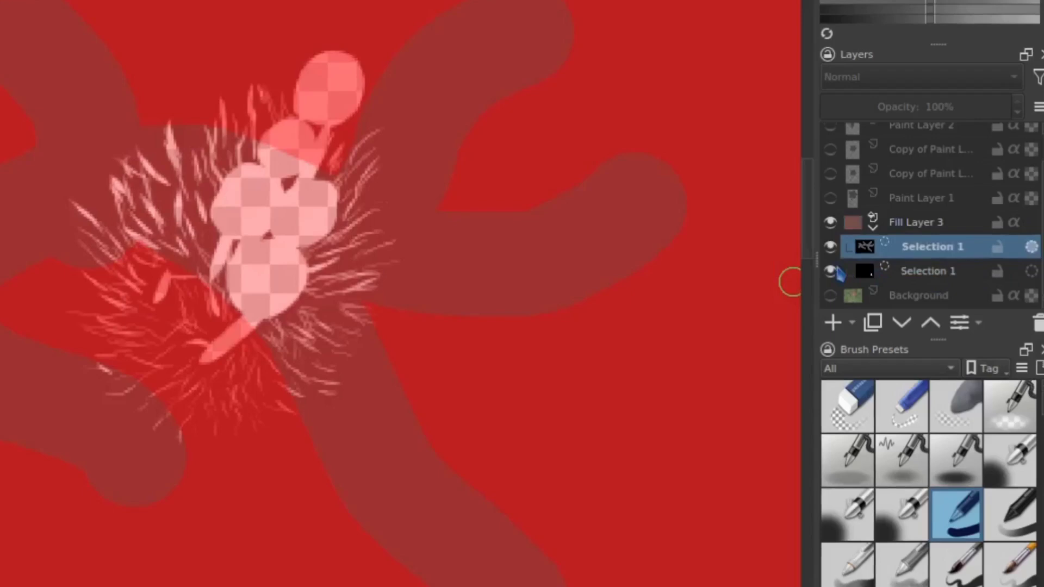
pyautogui.click(922, 233)
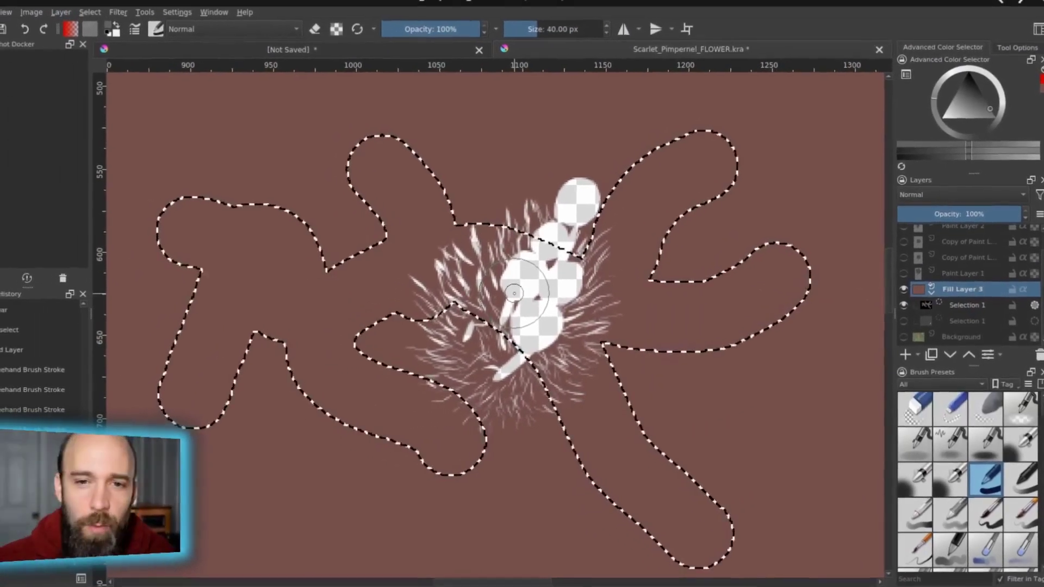
pyautogui.press('Delete')
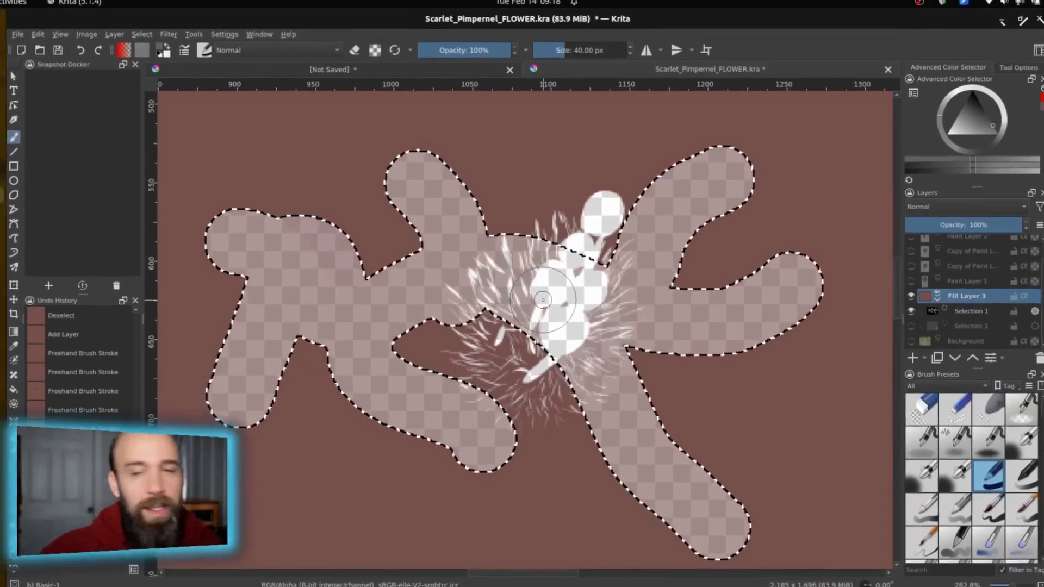